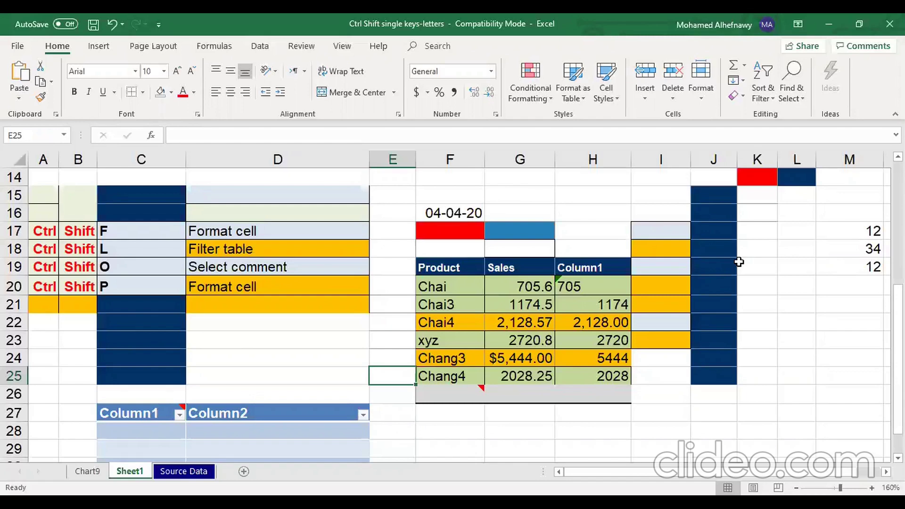
Review the font, alignment and border options in the Format Cells dialog for cell D20, and close it without changes
left_click(289, 287)
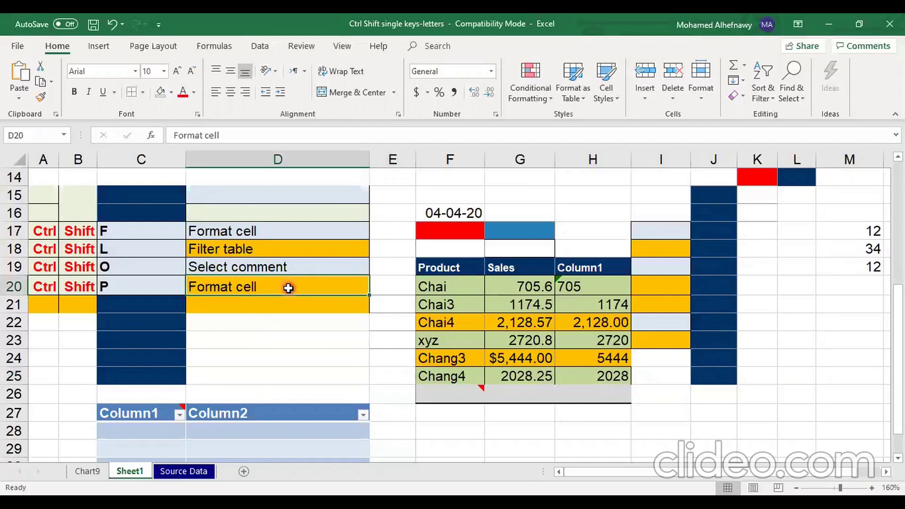
key("ctrl+shift+p")
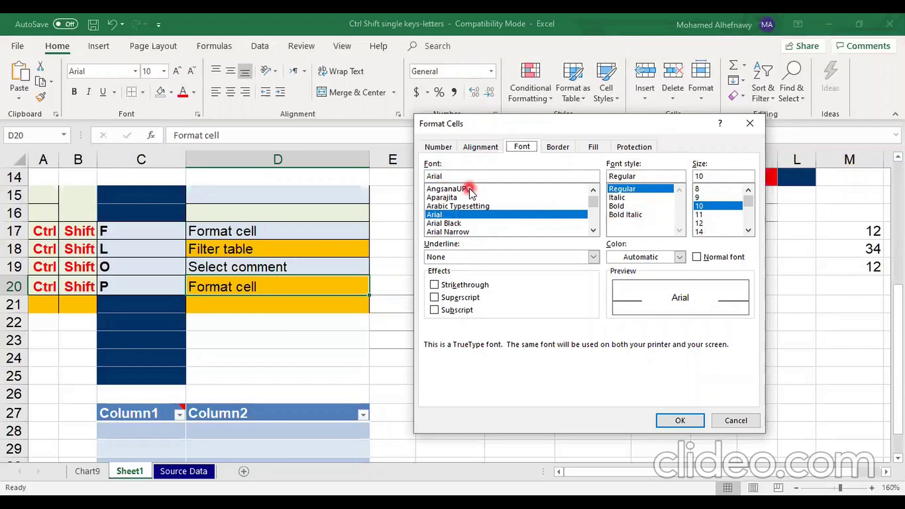
left_click(472, 149)
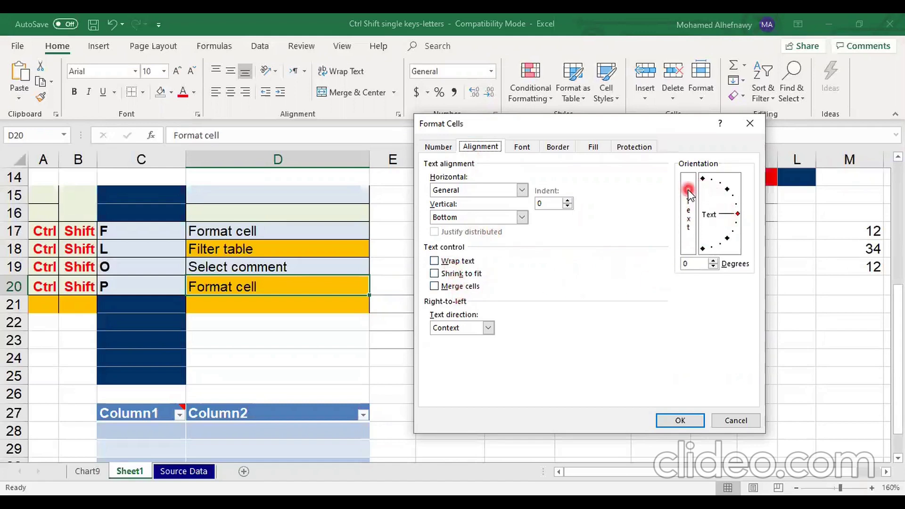
left_click(557, 147)
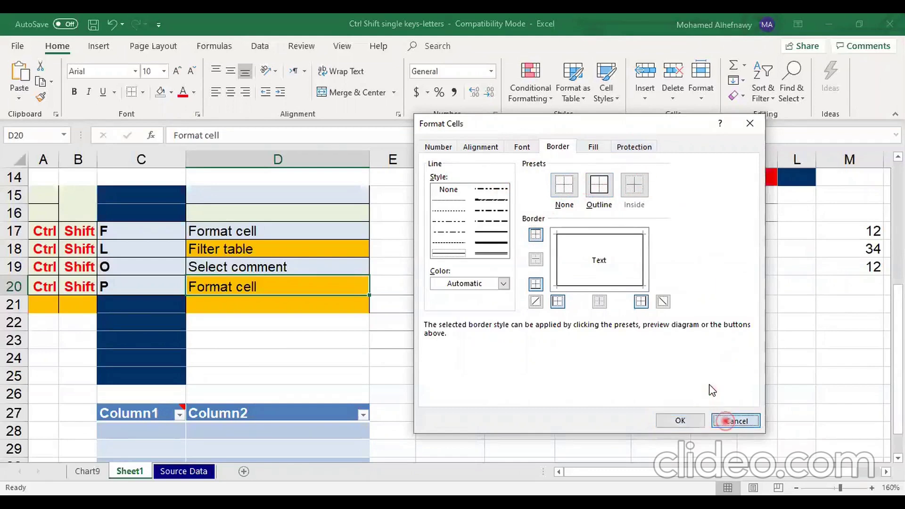
left_click(725, 420)
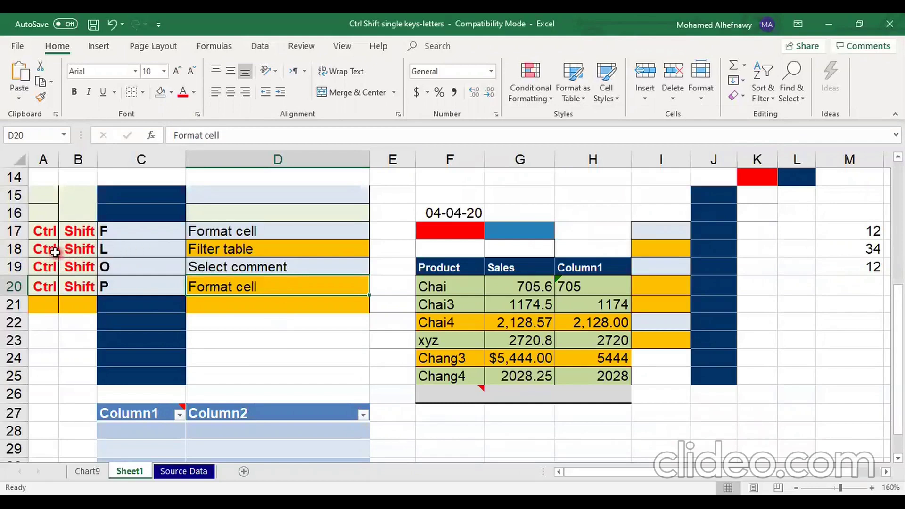
Examine the Filter table entry in D18 and the headers, products and sales values of the product range
left_click(213, 251)
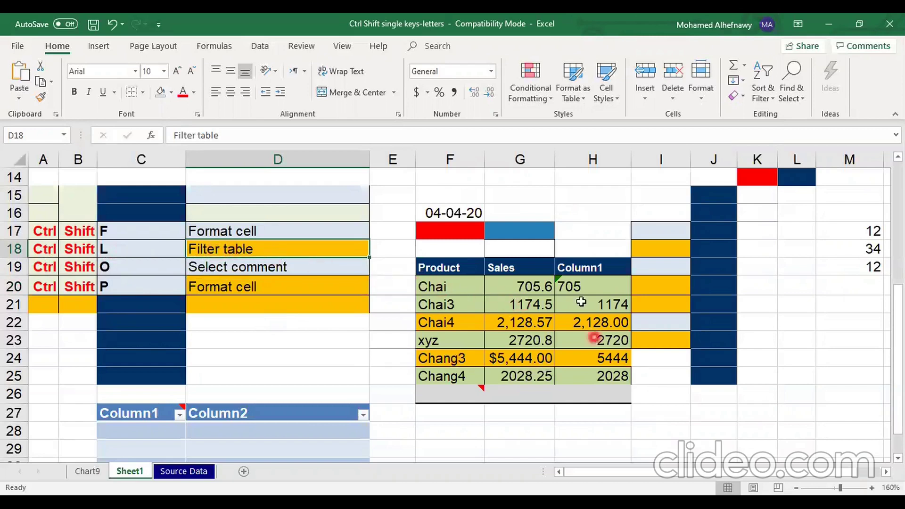
left_click(462, 300)
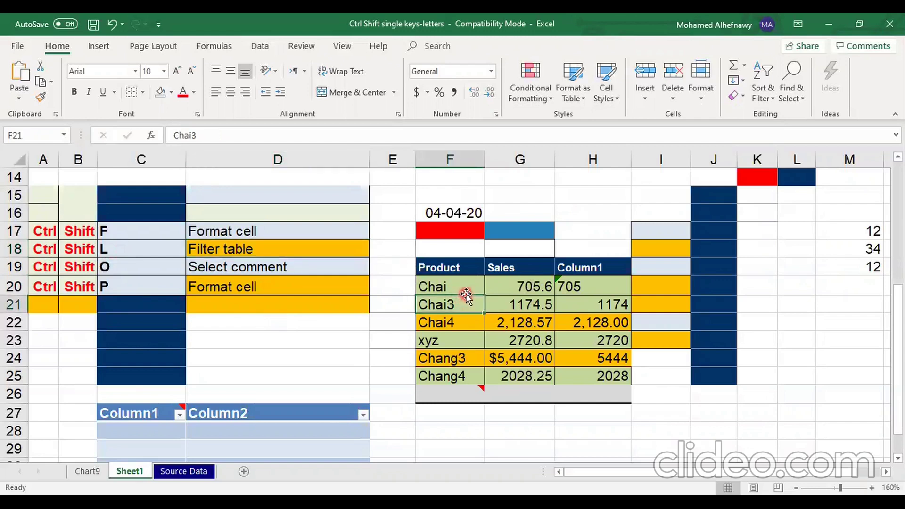
left_click(462, 279)
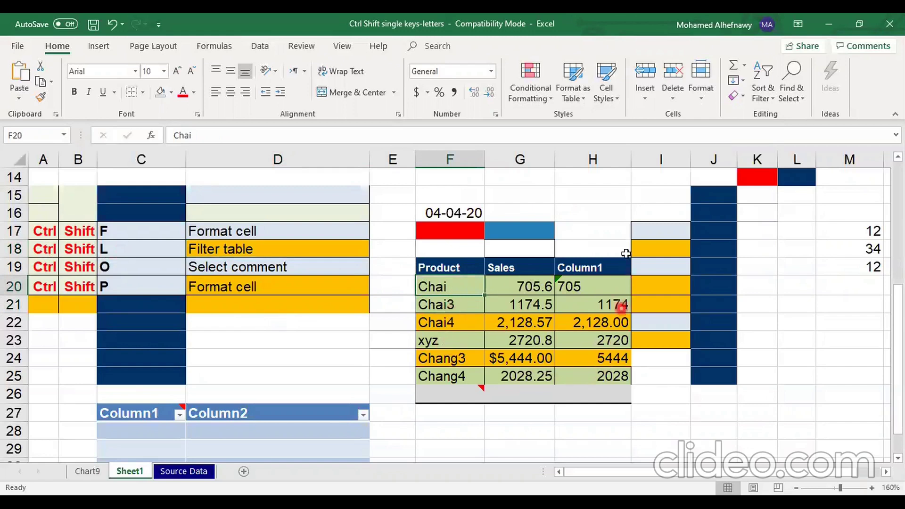
left_click(436, 264)
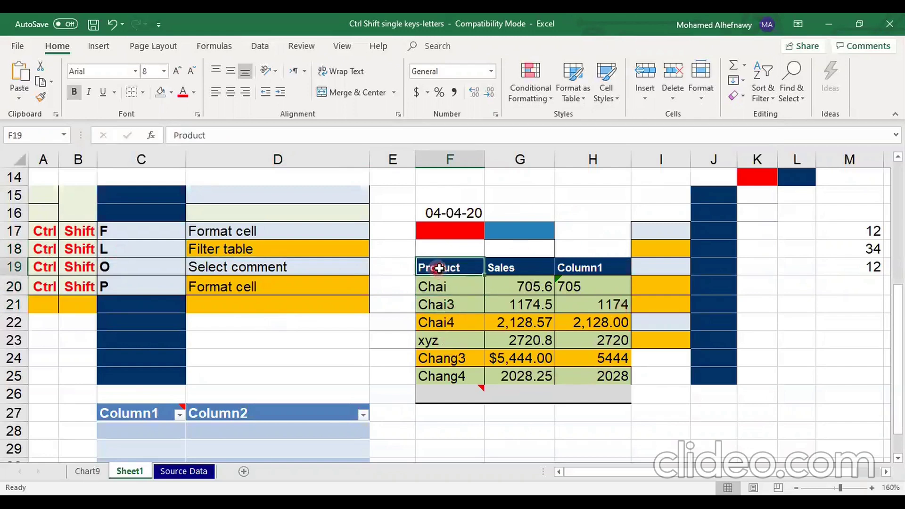
left_click(512, 268)
left_click(584, 268)
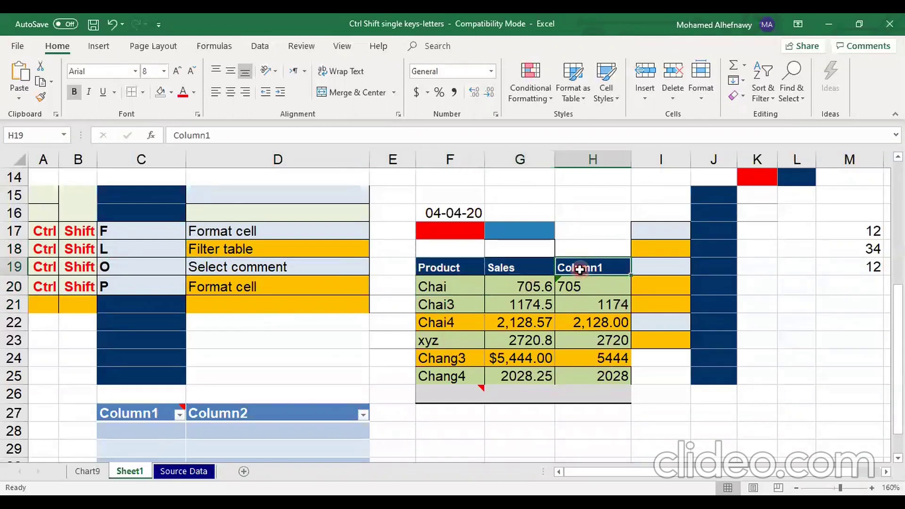
left_click(472, 290)
left_click(468, 307)
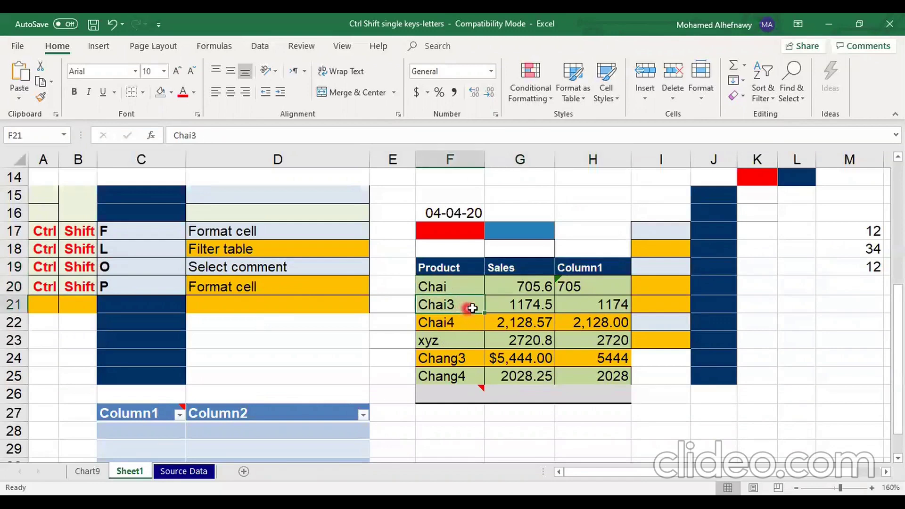
left_click(505, 305)
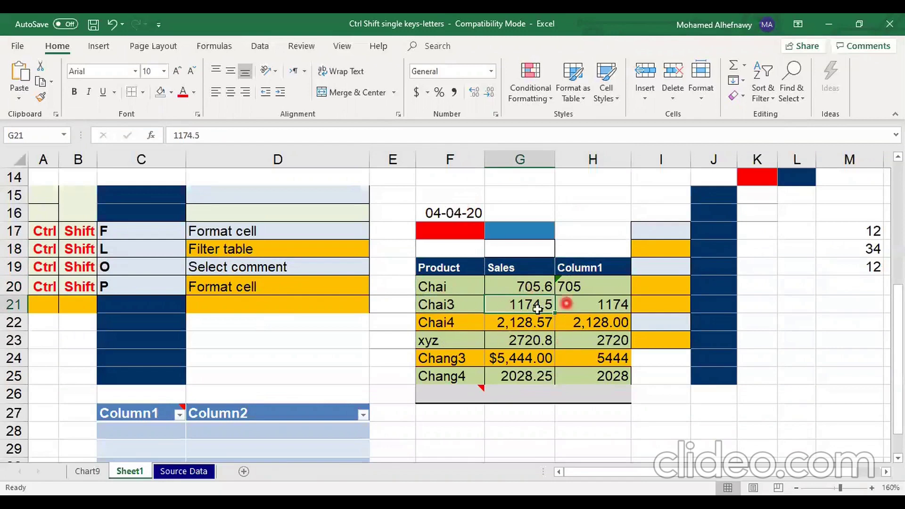
left_click(535, 324)
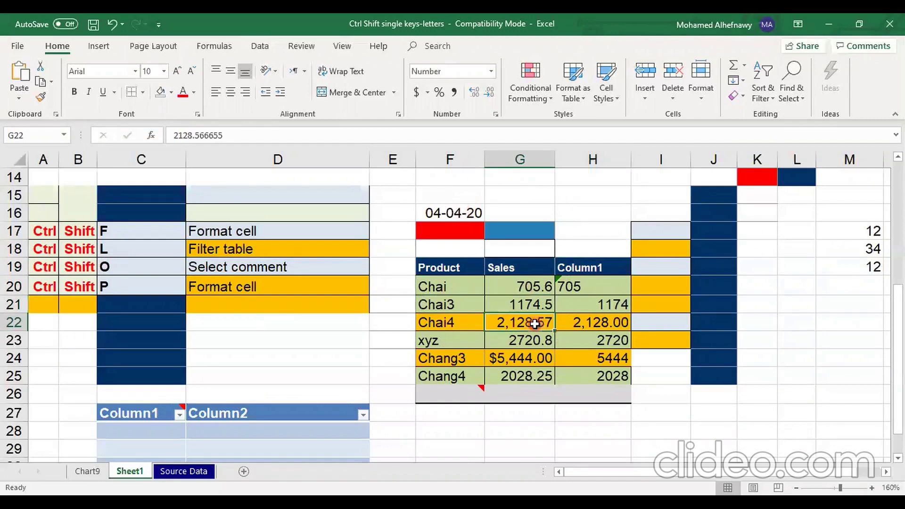
Convert the product range F19:H25 into a table with headers
left_click(521, 301)
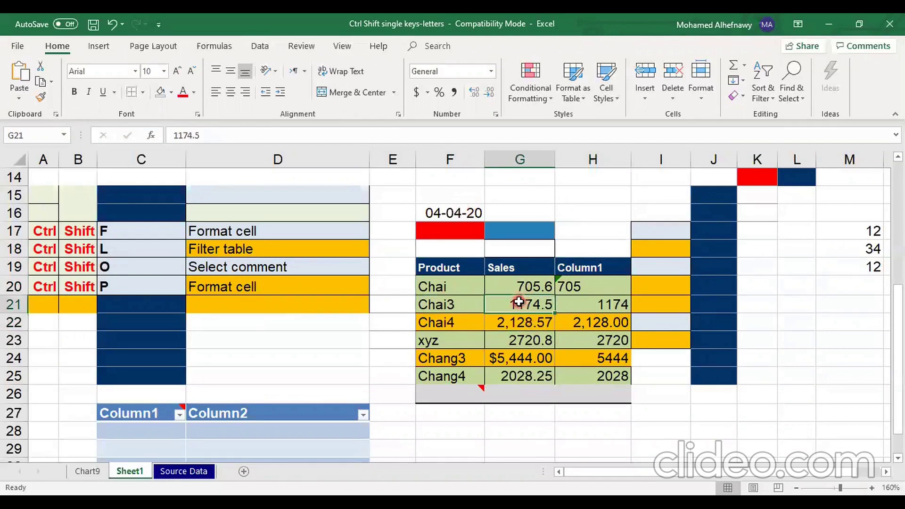
key("ctrl+t")
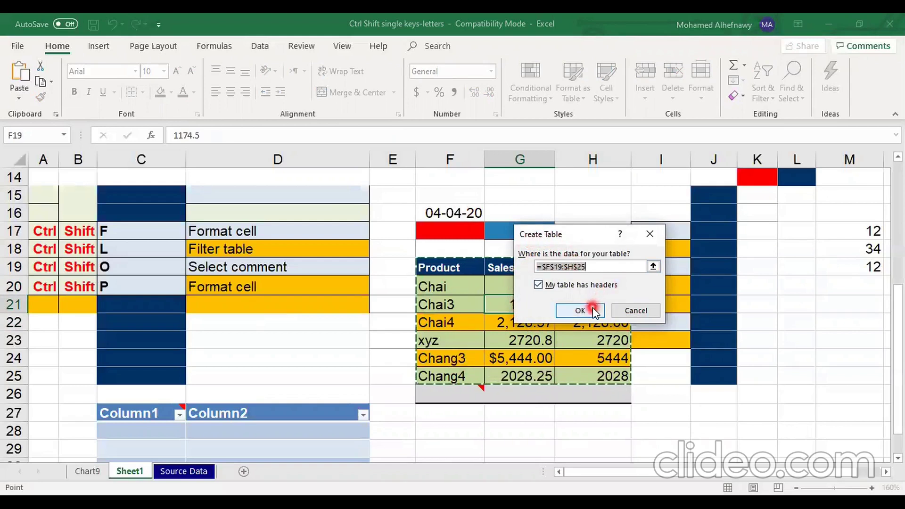
left_click(580, 310)
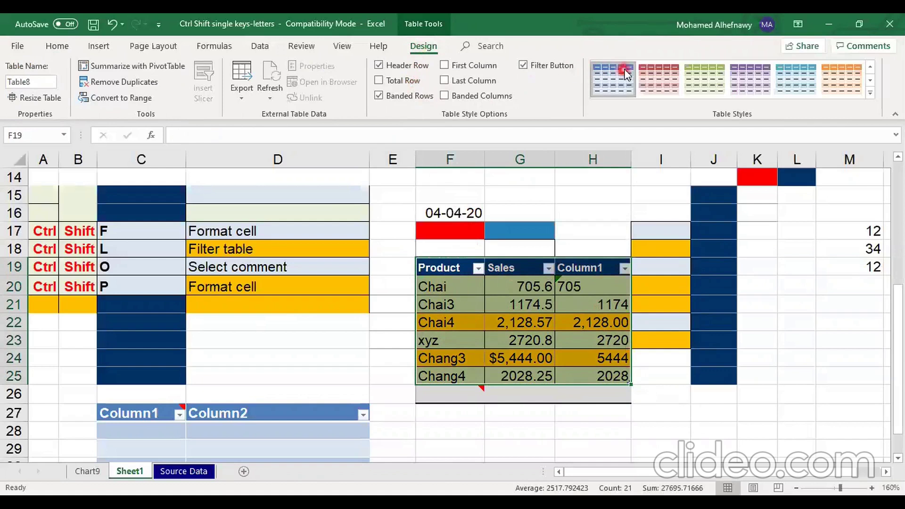
left_click(661, 80)
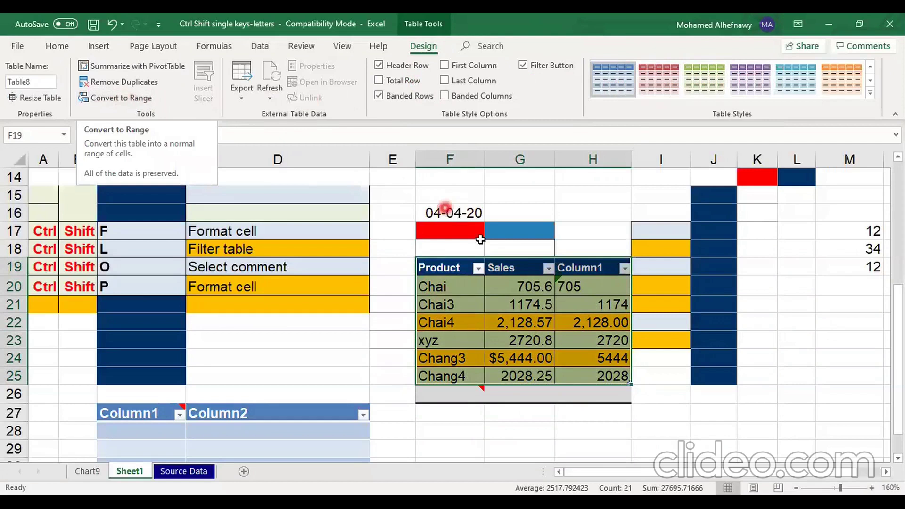
Filter the Product column to hide Chai3, Chang3 and Chang4
left_click(484, 297)
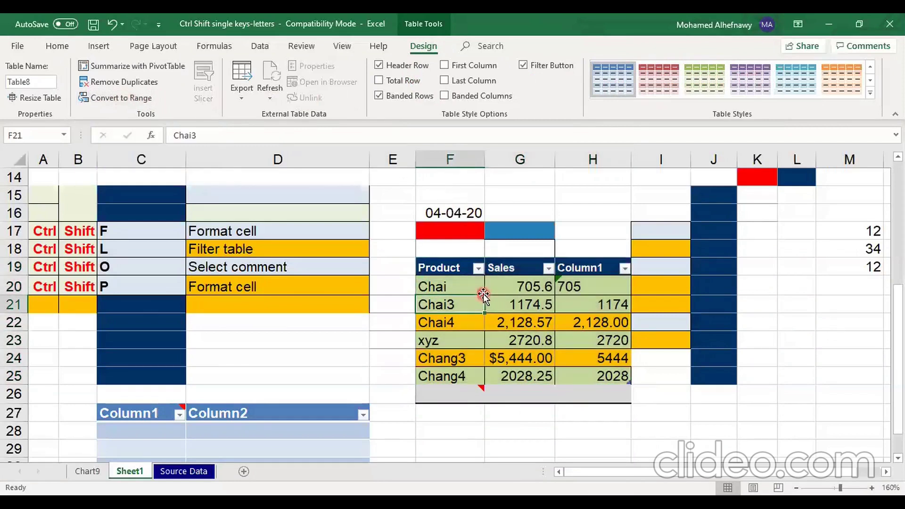
left_click(479, 270)
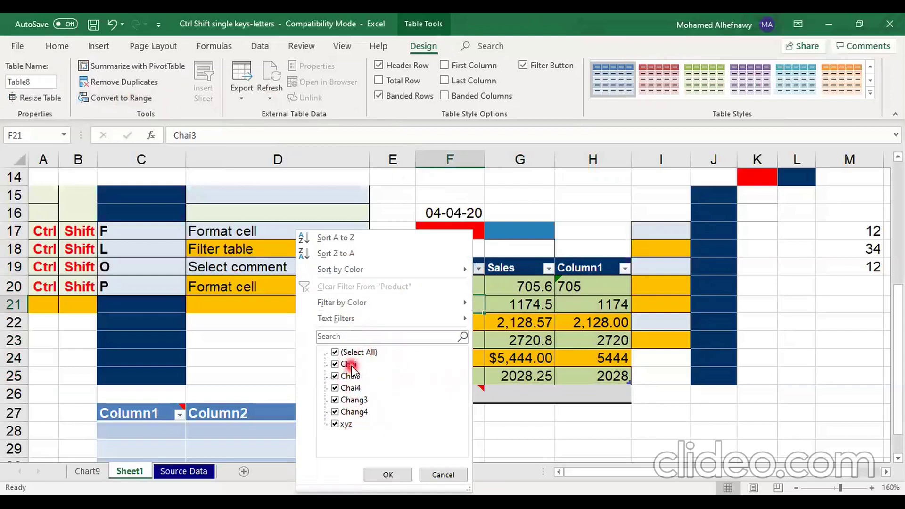
left_click(336, 401)
left_click(335, 376)
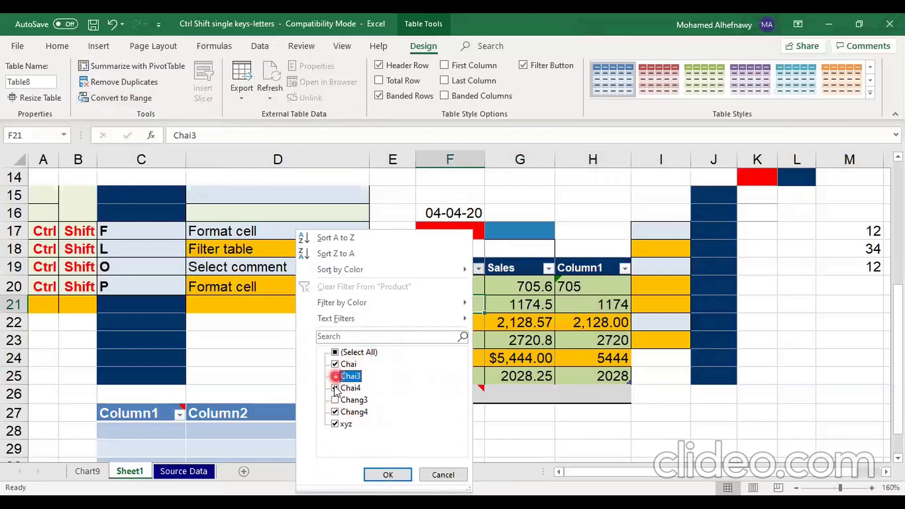
left_click(336, 412)
left_click(373, 471)
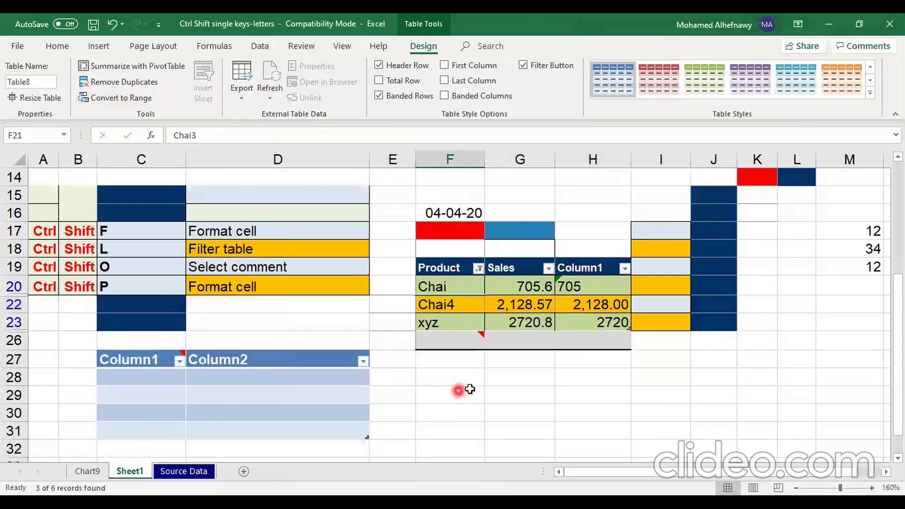
Restore all products in the table by selecting every value in the Product filter
left_click(478, 269)
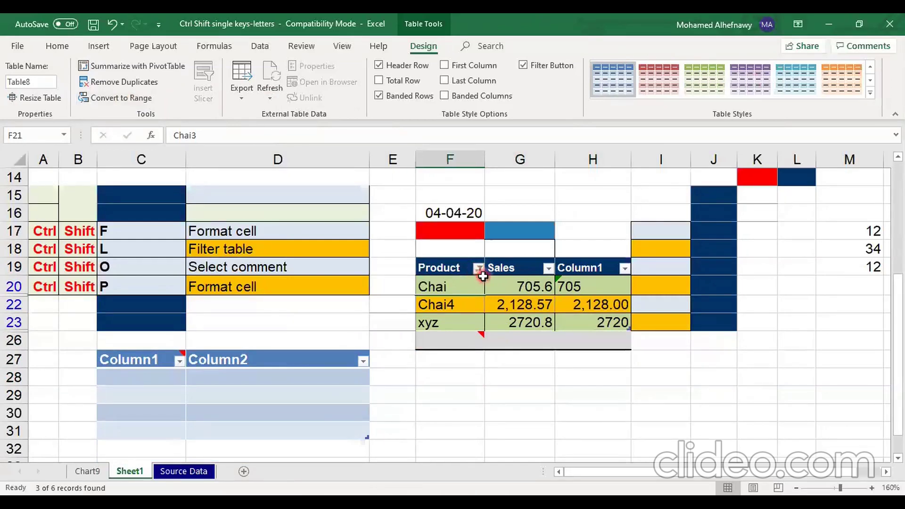
left_click(477, 302)
left_click(478, 269)
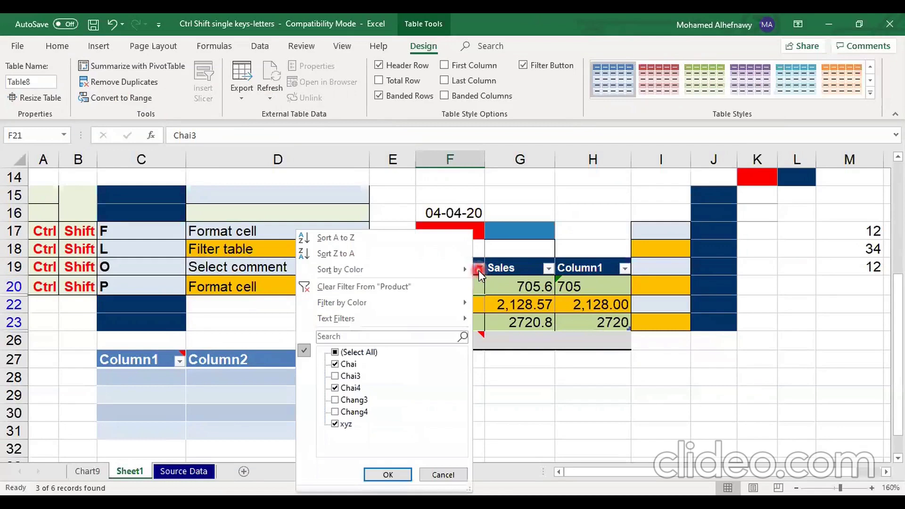
left_click(339, 352)
left_click(373, 474)
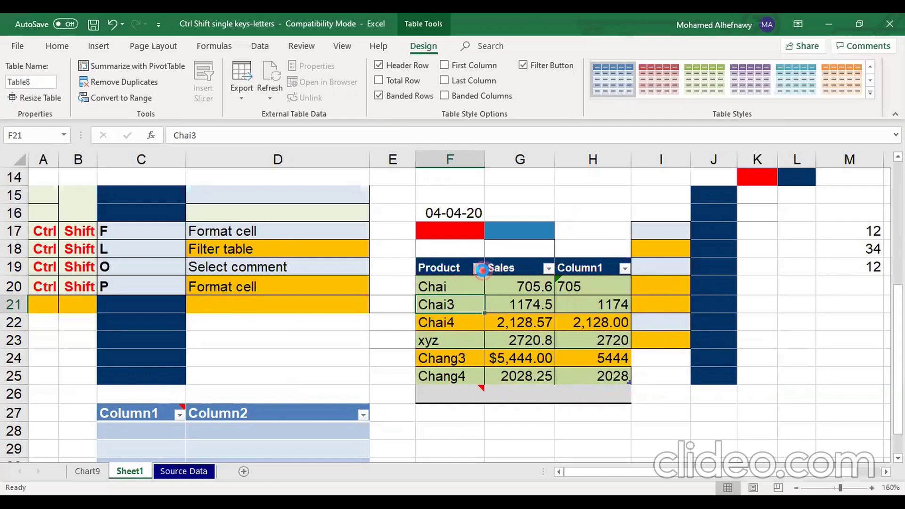
Check the filter options of the table's Product column and Column1 without changing them
key("alt+Down")
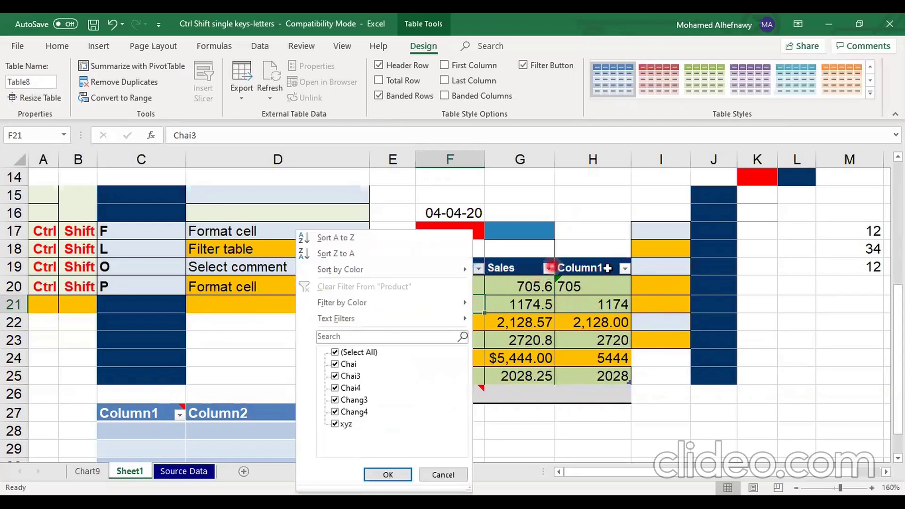
key("Escape")
left_click(624, 268)
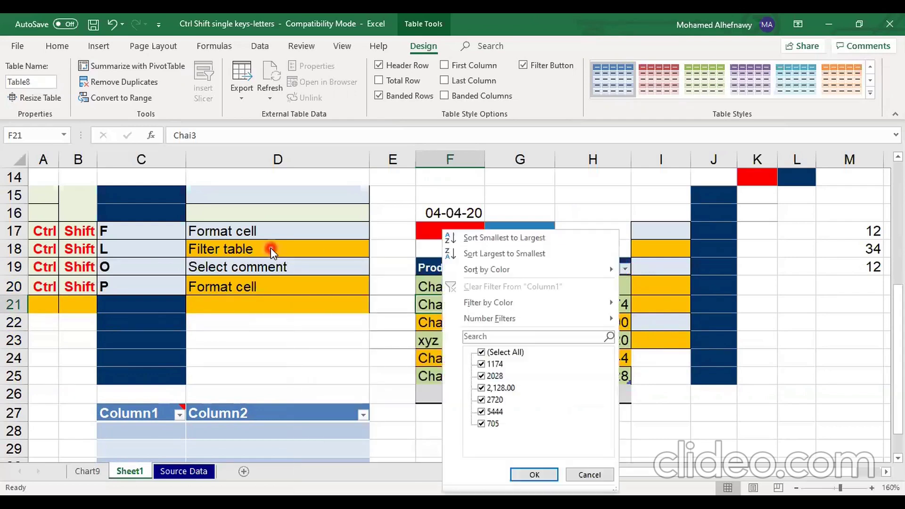
left_click(202, 228)
left_click(203, 228)
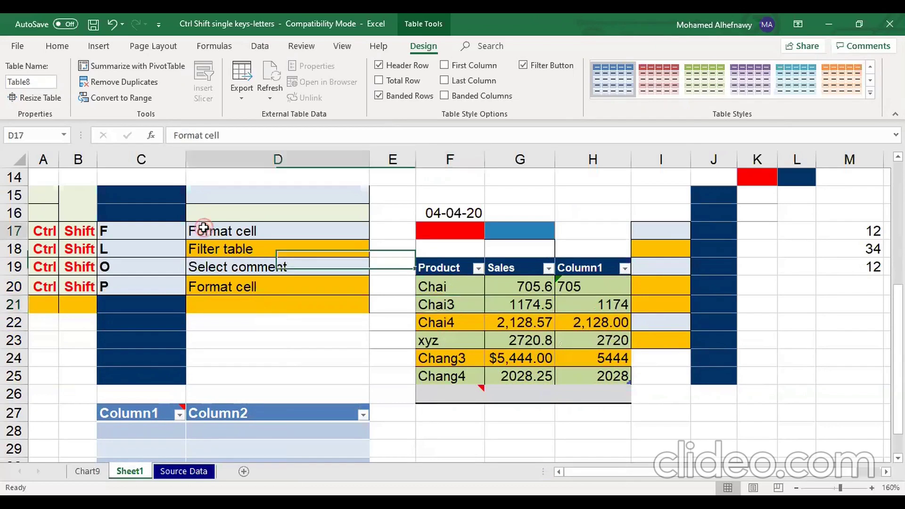
Turn on filtering for the shortcut list that starts in row 17, working from the Filter table cell D18
left_click(165, 228)
left_click(166, 254)
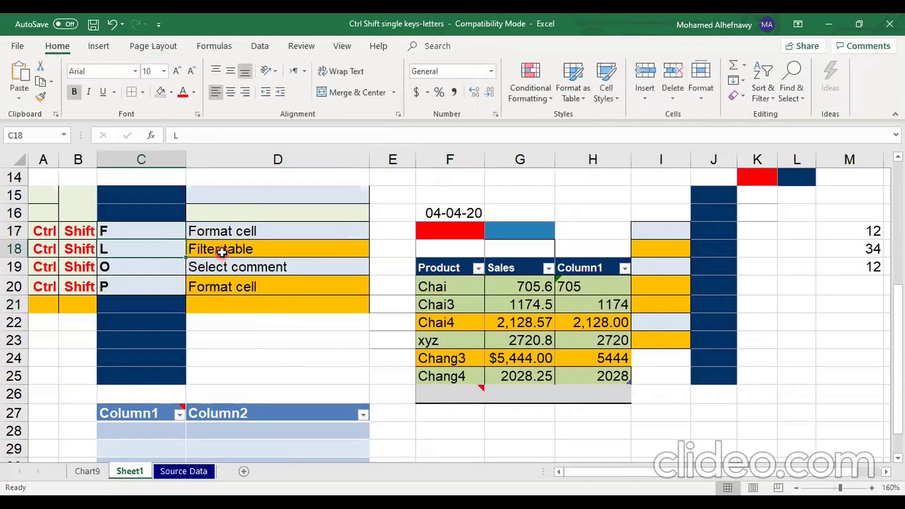
left_click(221, 252)
left_click(203, 266)
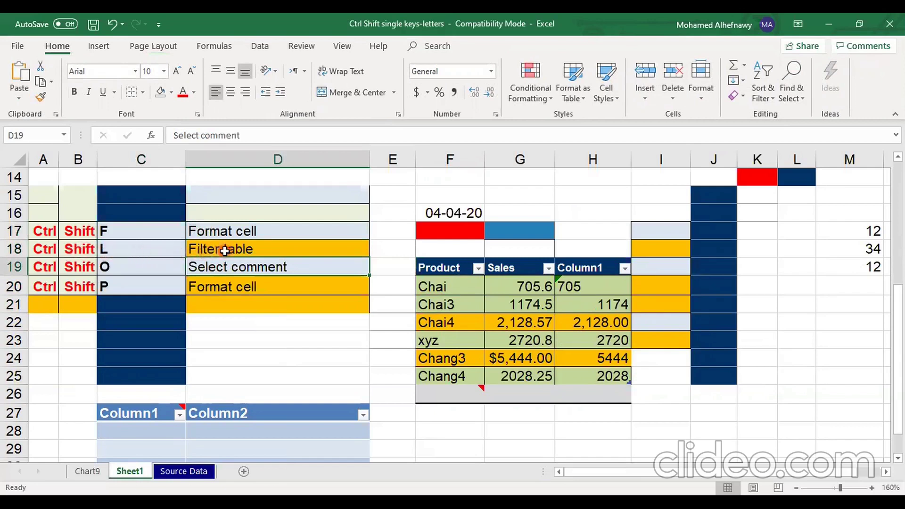
left_click(249, 251)
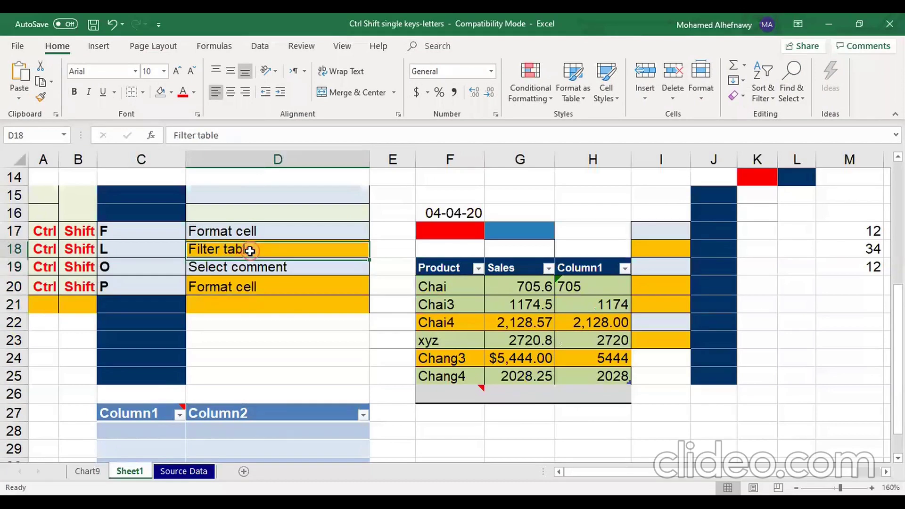
key("ctrl+shift+l")
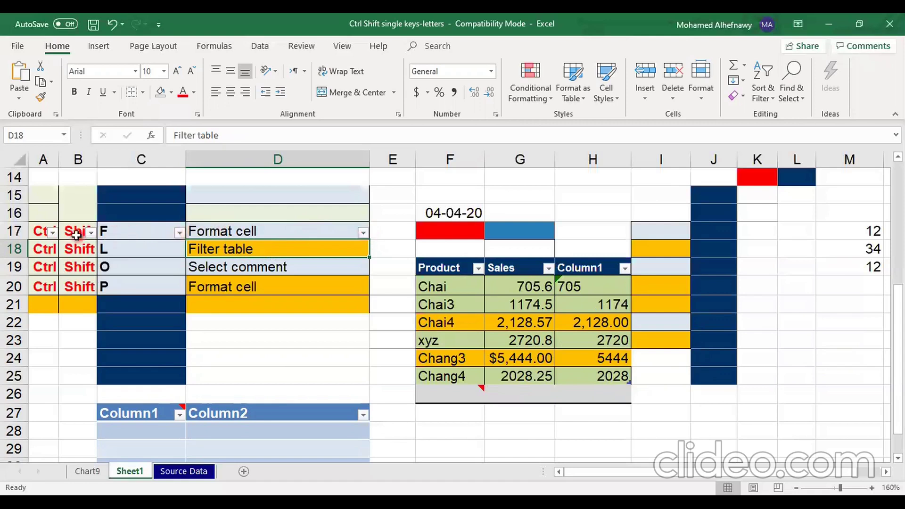
Filter column D of the shortcut list to exclude Filter table and Format cell, keeping only Select comment
left_click(364, 233)
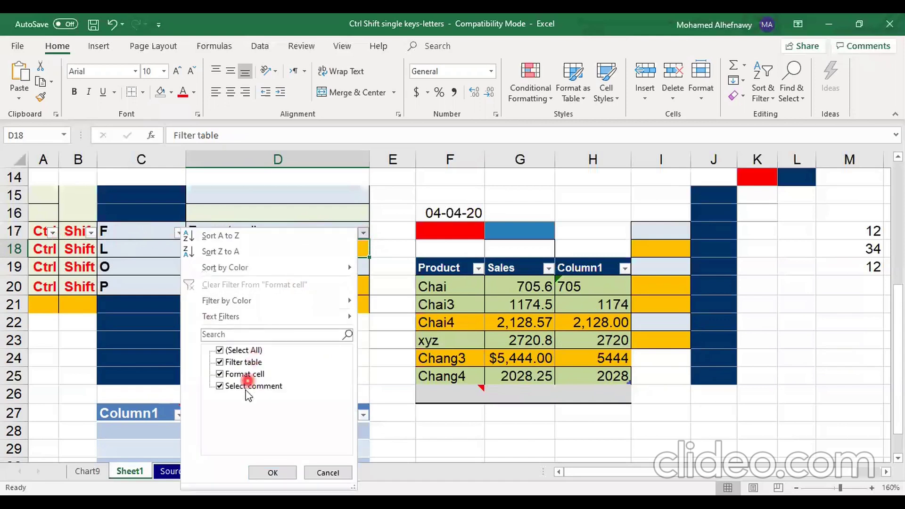
left_click(220, 363)
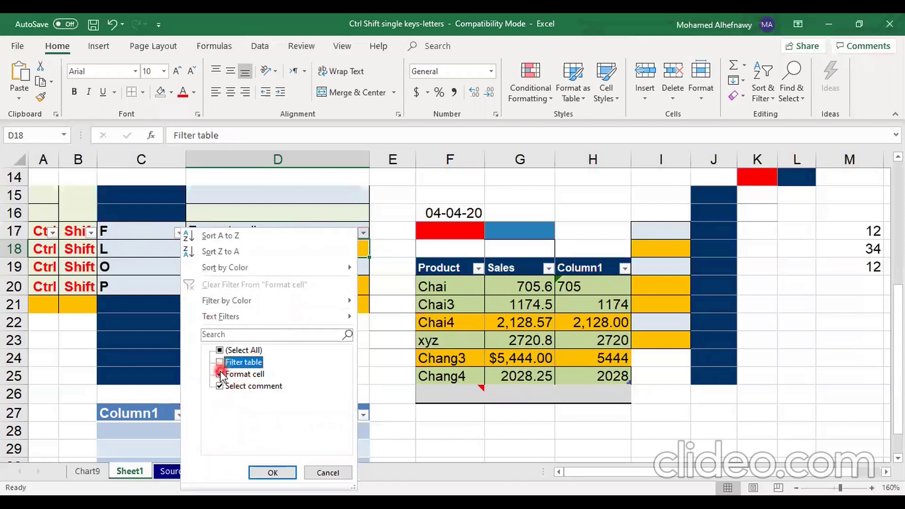
left_click(220, 375)
left_click(269, 472)
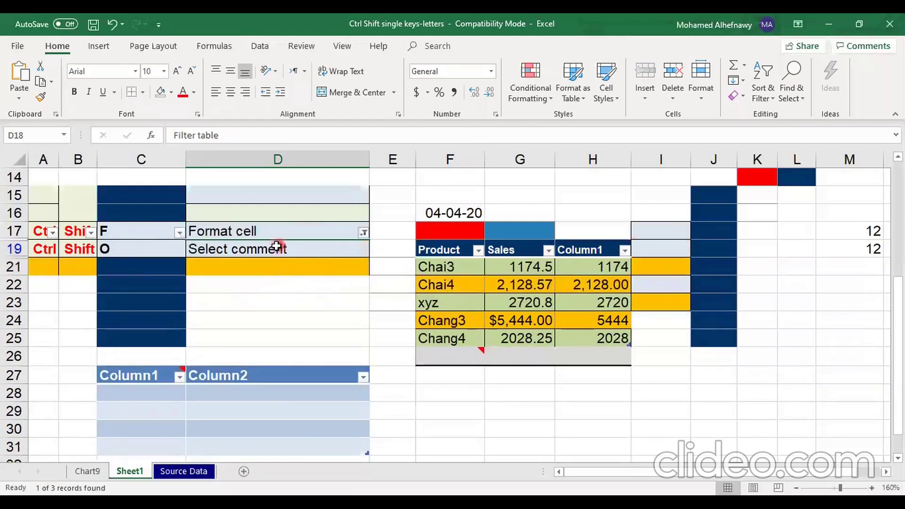
Show all rows of the shortcut list again by selecting every value in the column D filter, and turn off the list's filtering
left_click(363, 233)
left_click(221, 351)
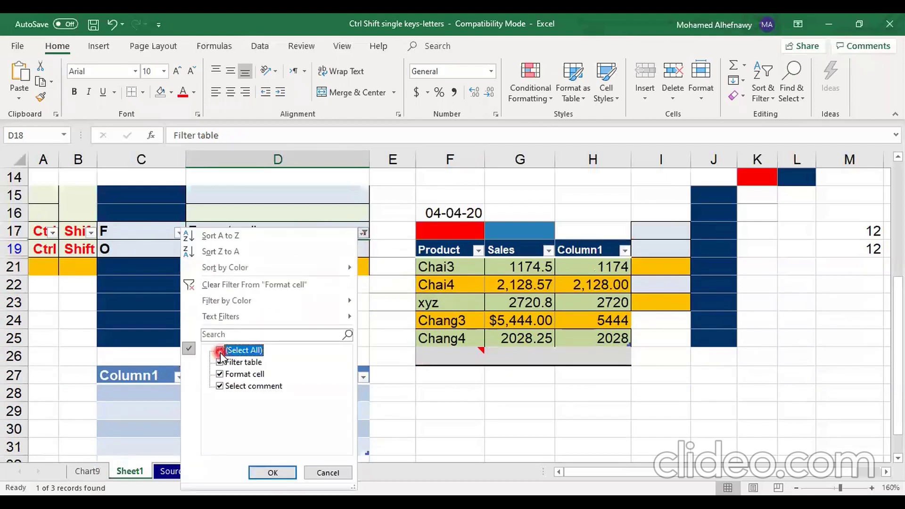
left_click(272, 474)
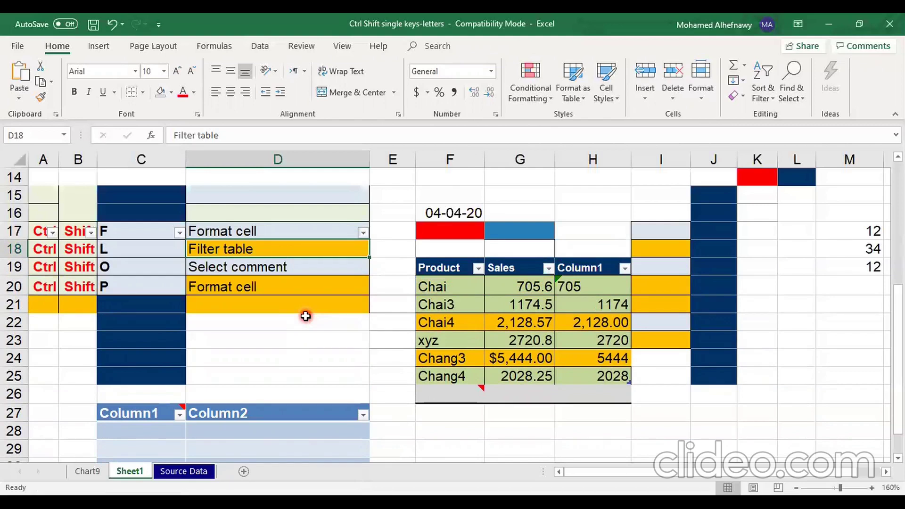
key("ctrl+shift+l")
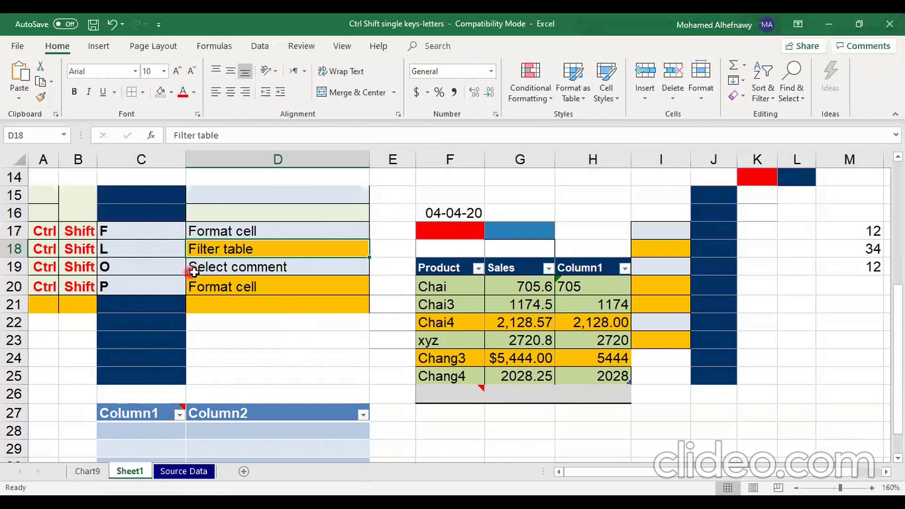
Select all cells on the sheet that contain comments, and view the notes on cells F26 and C27
left_click(227, 285)
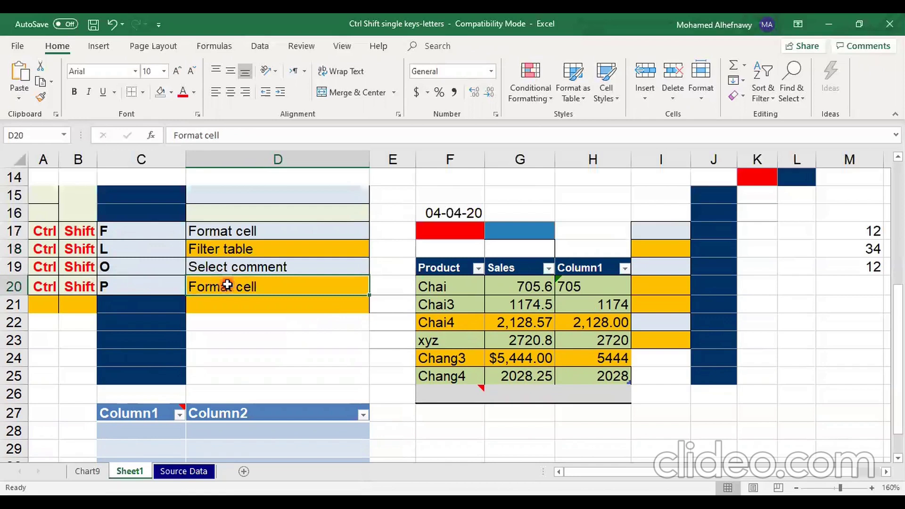
key("ctrl+shift+o")
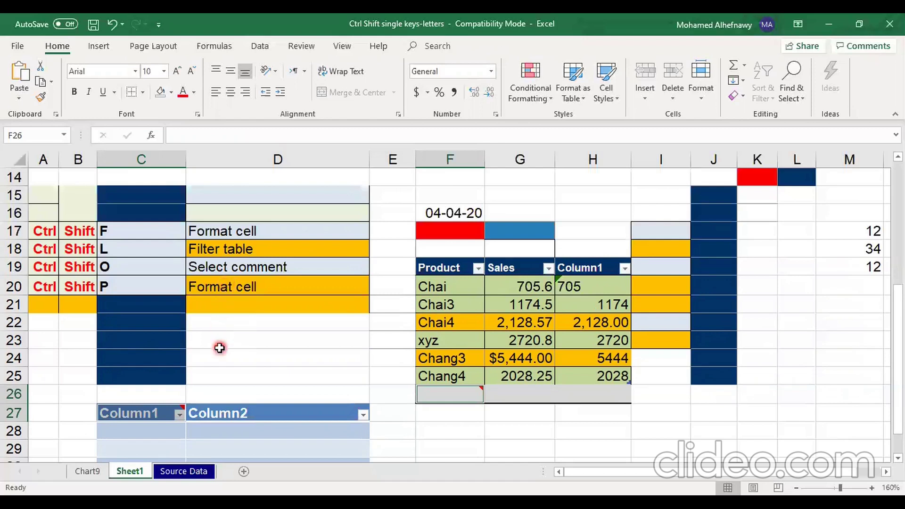
mouse_move(141, 415)
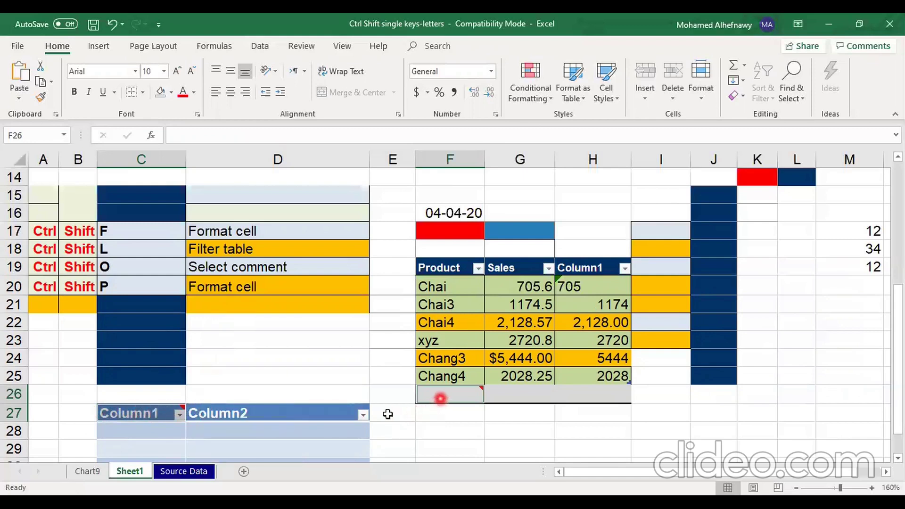
mouse_move(442, 396)
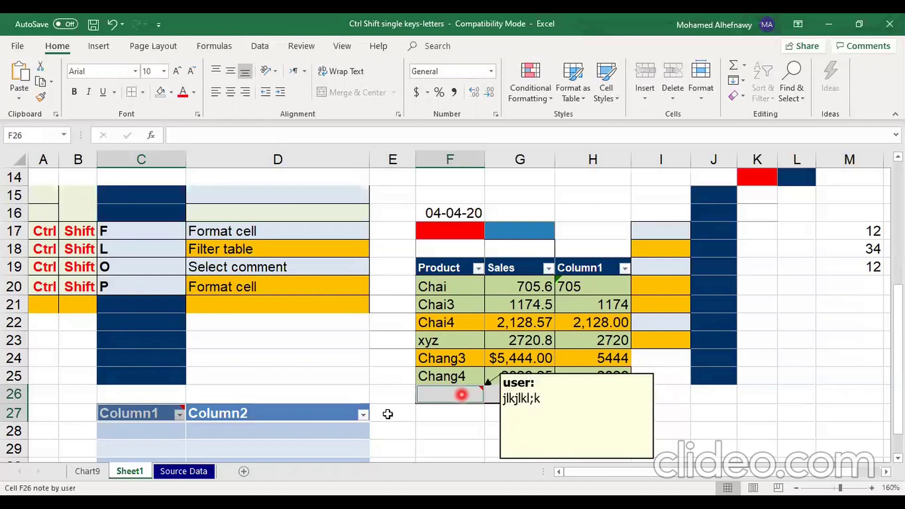
left_click(158, 411)
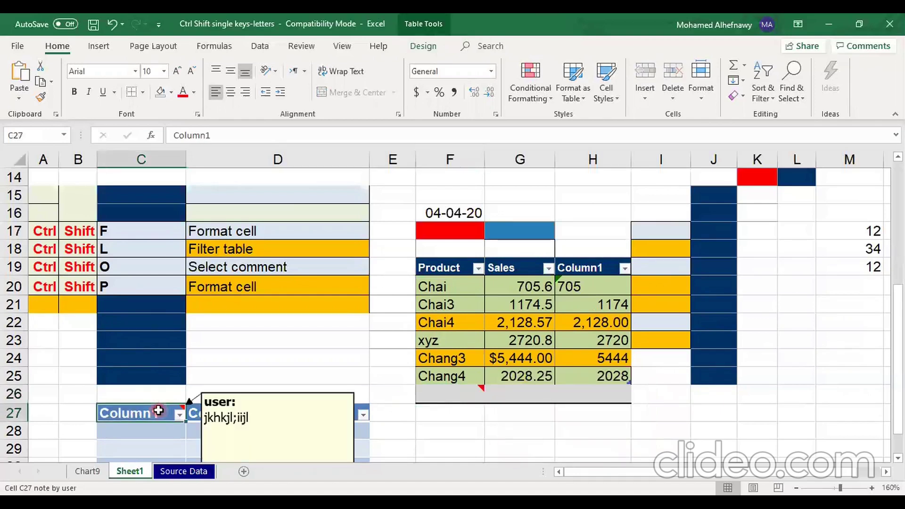
Check the font settings of cell D21 in the Format Cells dialog and close it without changing anything
left_click(208, 319)
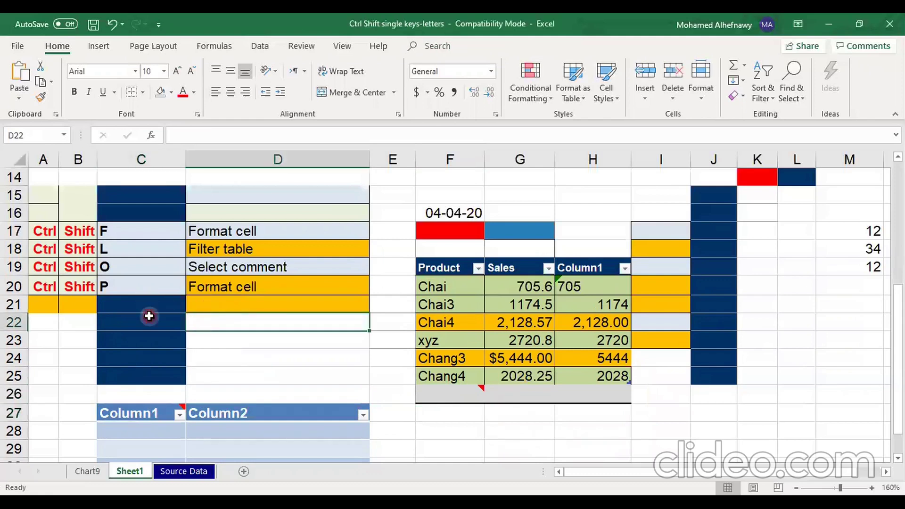
left_click(221, 303)
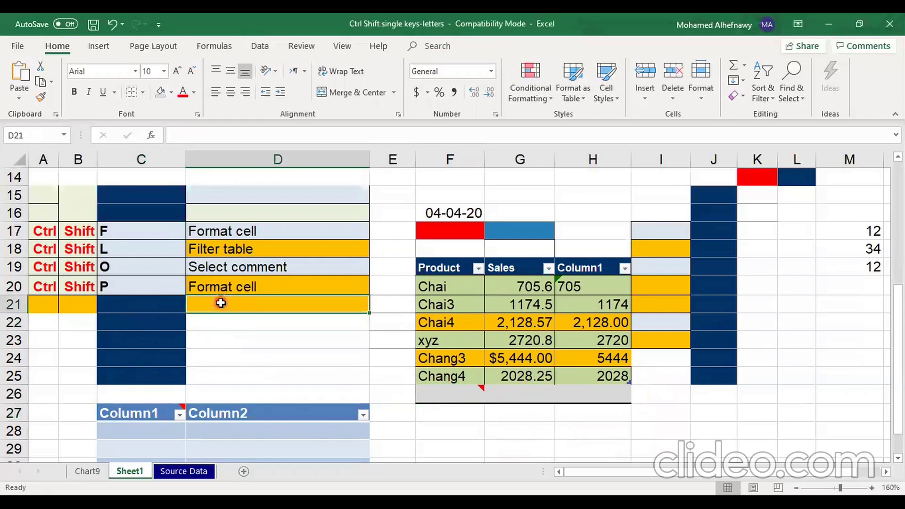
key("ctrl+shift+f")
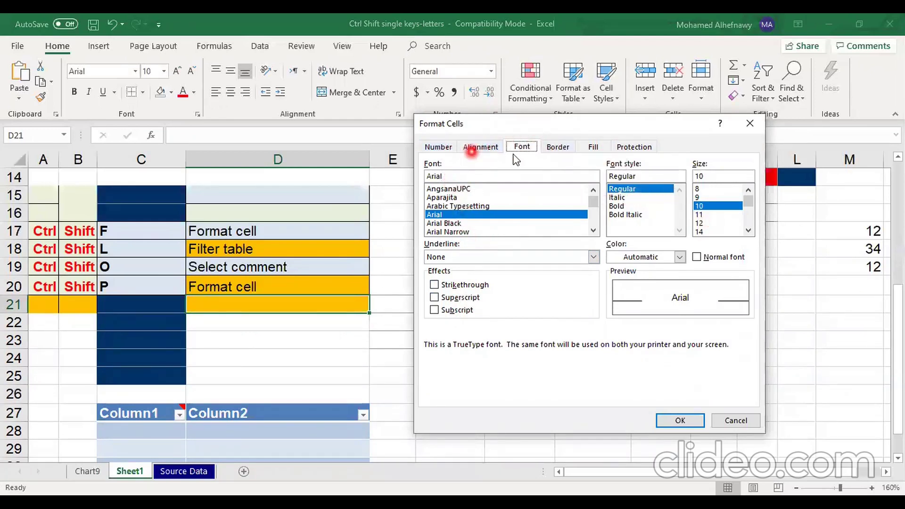
left_click(680, 420)
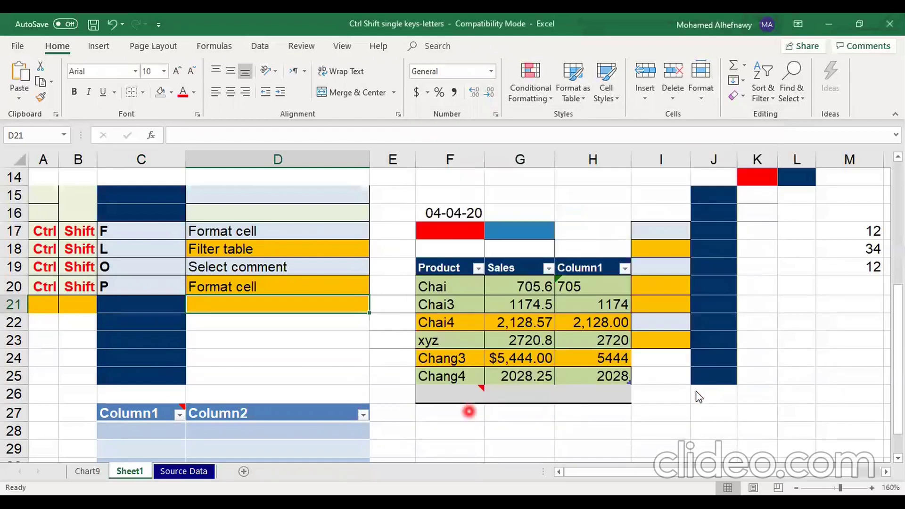